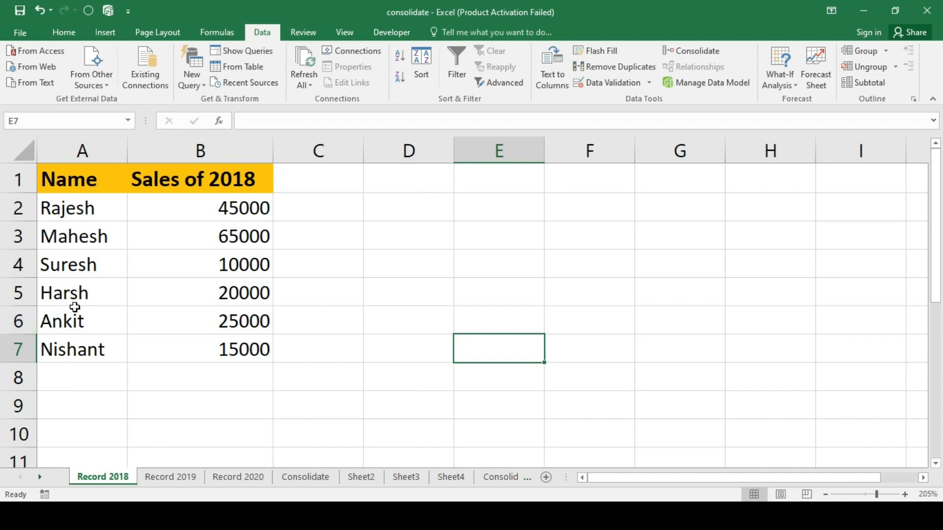
# Review the sales tables on the Record 2019 and Record 2020 sheets and switch to the empty Consolidate sheet
pyautogui.click(186, 479)
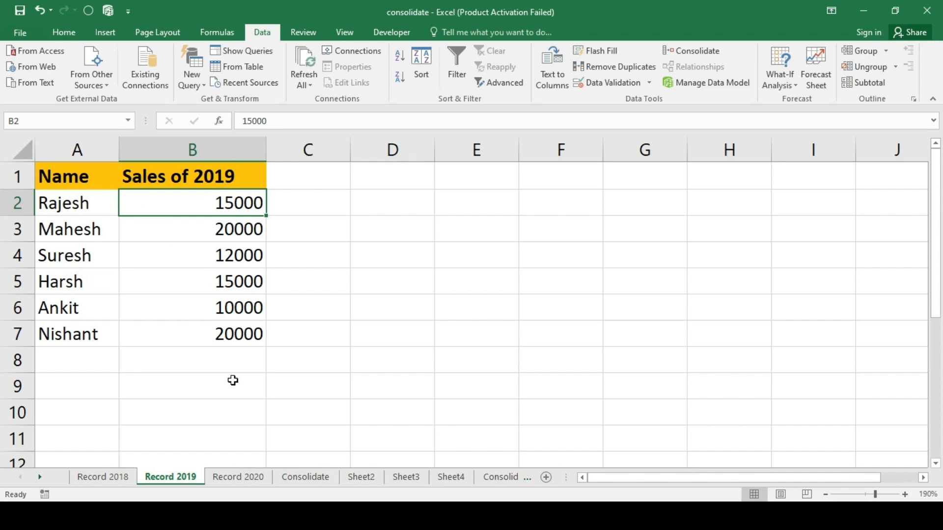
pyautogui.click(248, 480)
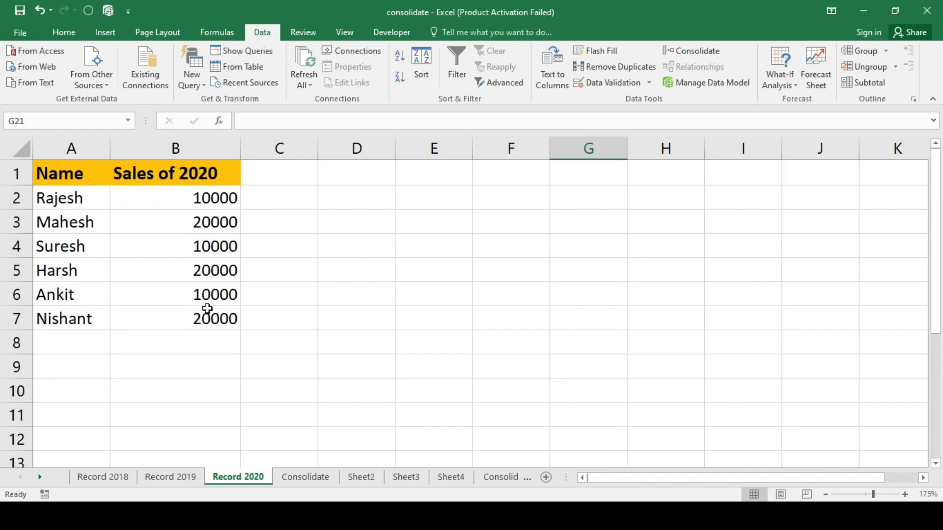
pyautogui.click(305, 478)
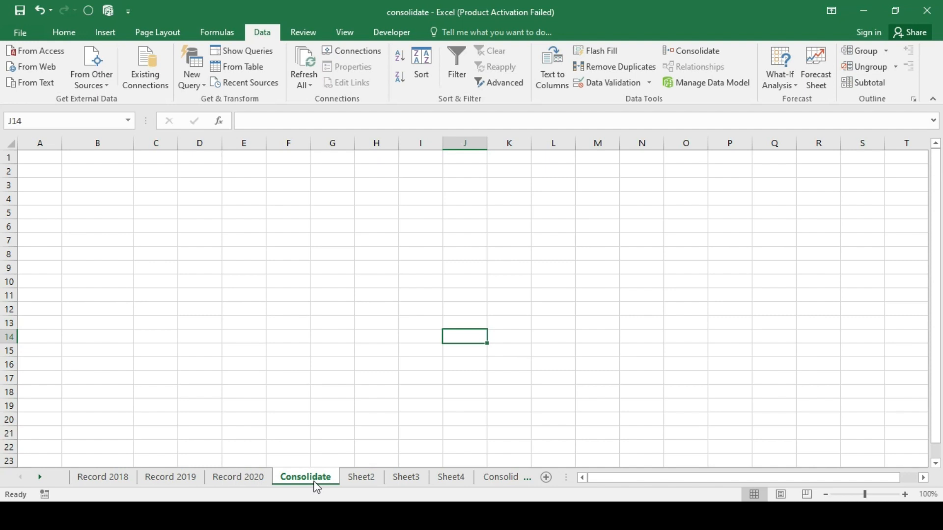
pyautogui.hotkey('ctrl', 'pageup')
pyautogui.click(291, 480)
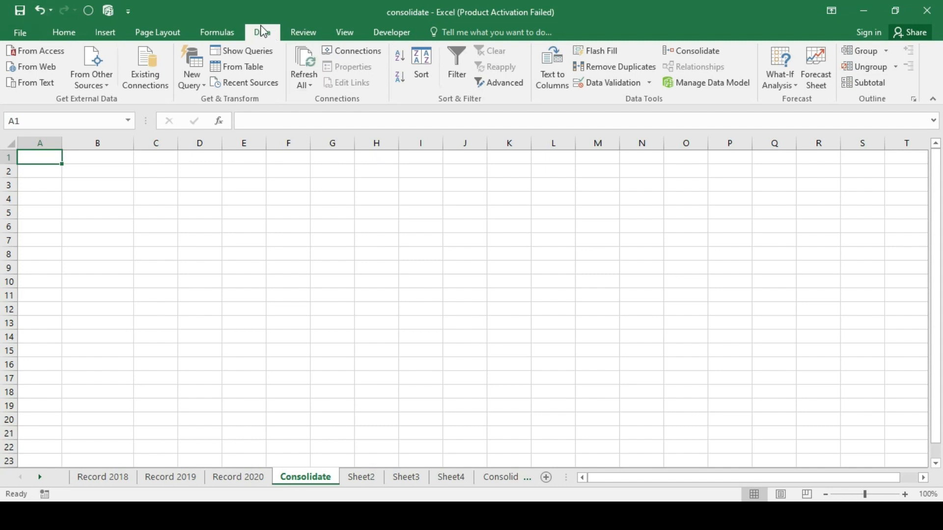
# Start a Sum consolidation at cell A1 of the Consolidate sheet and add range A1:B7 of Record 2018 as a reference
pyautogui.click(804, 161)
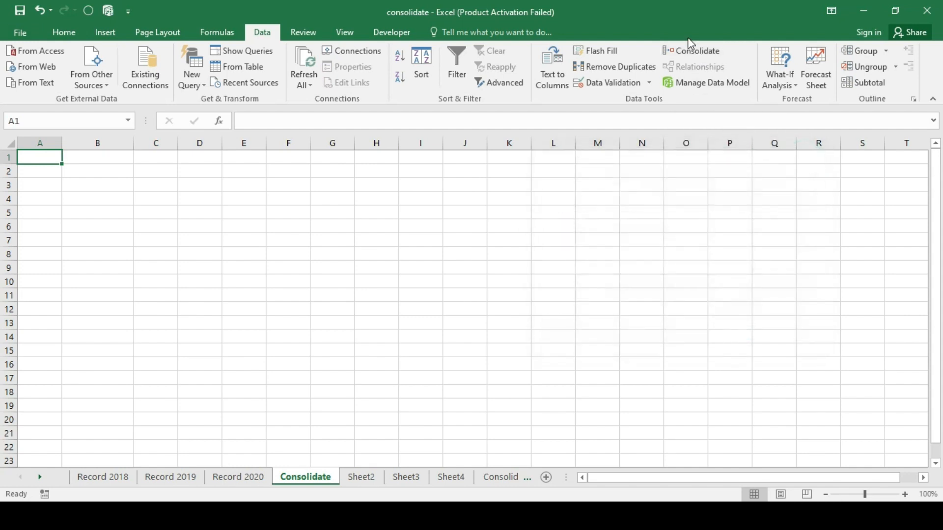
pyautogui.click(689, 47)
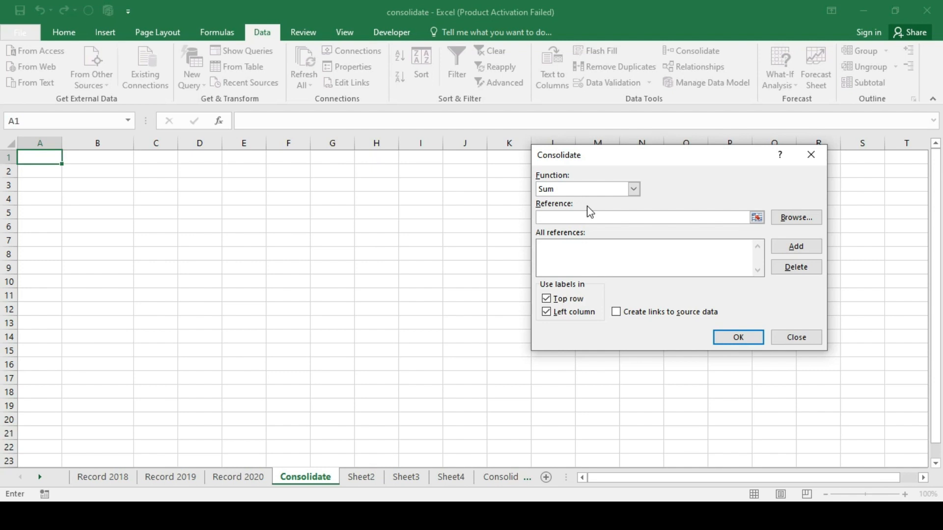
pyautogui.click(756, 221)
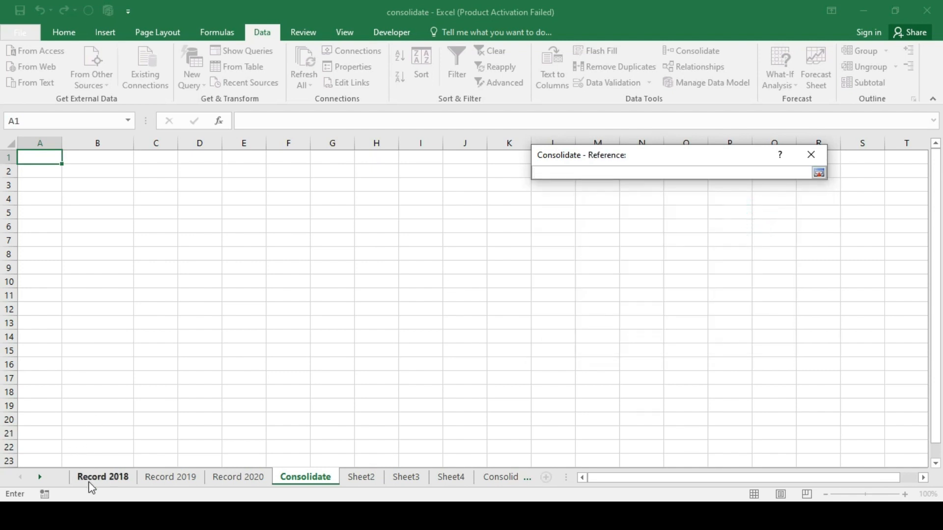
pyautogui.click(114, 485)
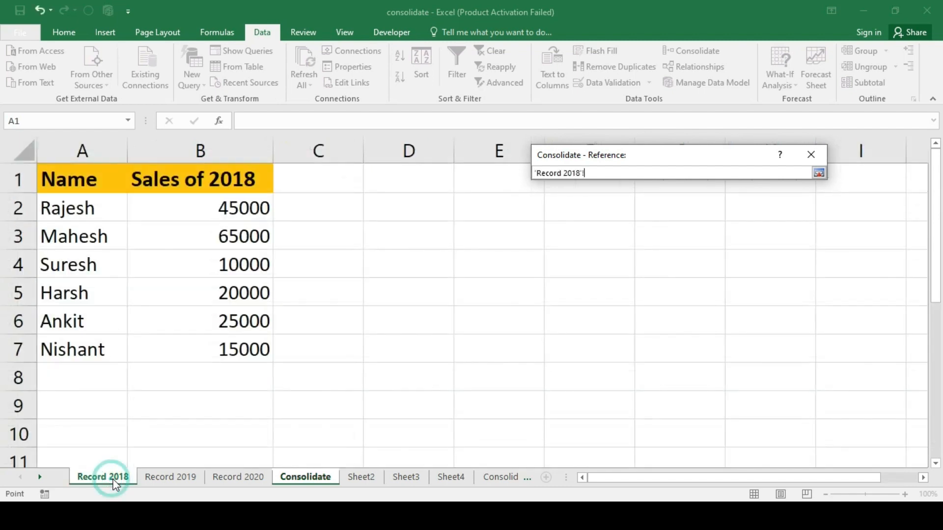
pyautogui.moveTo(74, 180); pyautogui.dragTo(191, 348)
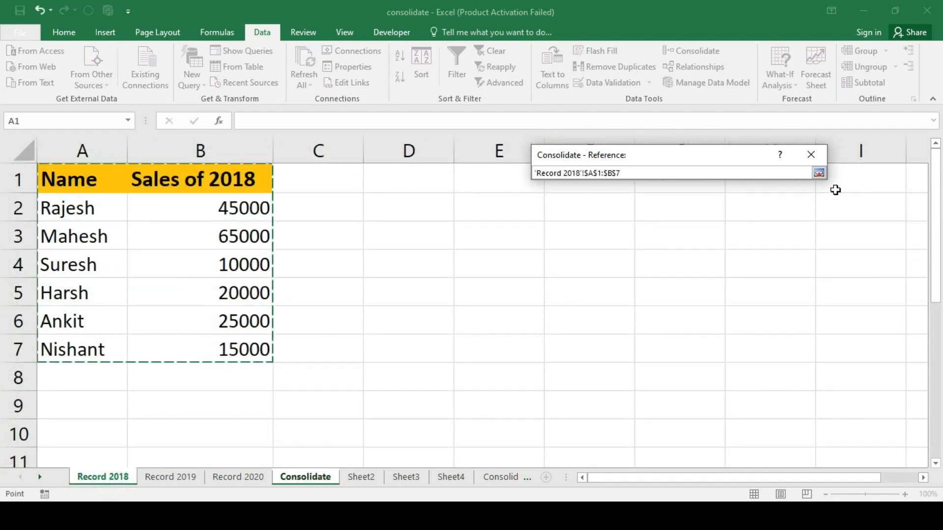
pyautogui.click(819, 173)
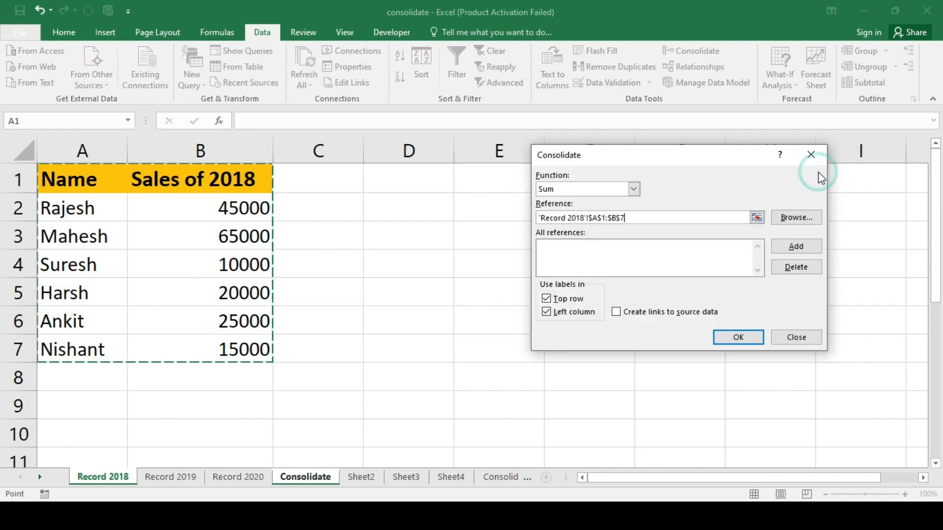
pyautogui.click(783, 248)
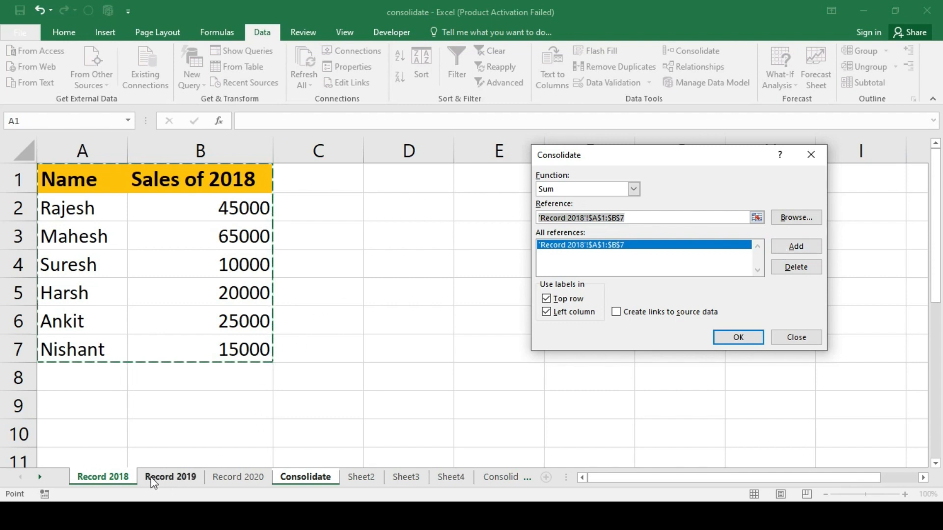
# Add range A1:B7 of Record 2019 and of Record 2020 to the consolidation references
pyautogui.click(175, 478)
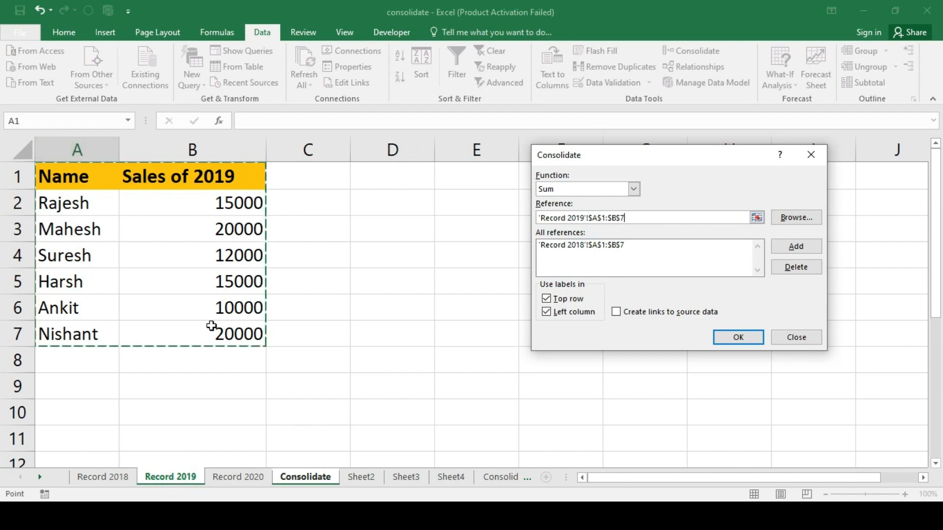
pyautogui.click(809, 247)
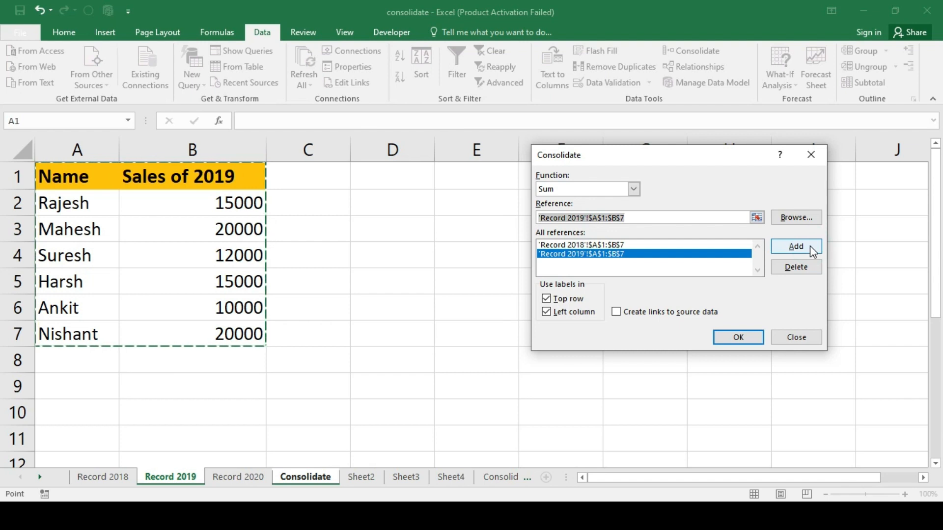
pyautogui.click(248, 477)
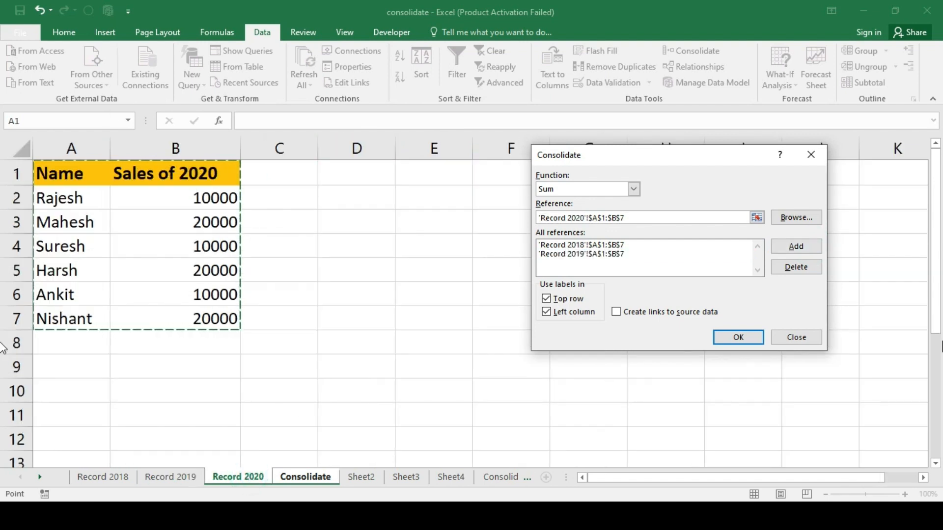
pyautogui.click(810, 247)
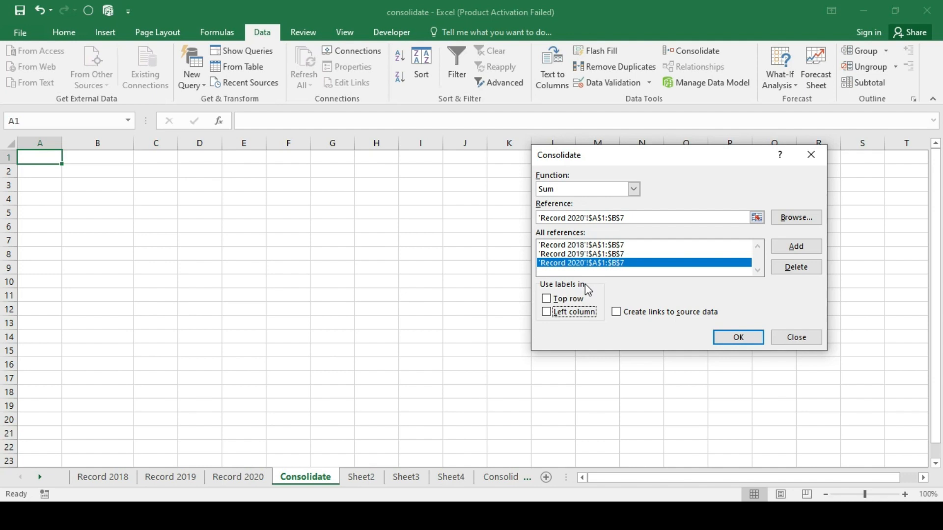
# Consolidate the data using top row and left column labels, and widen the columns to fit the yearly sales headings
pyautogui.click(549, 299)
pyautogui.click(546, 312)
pyautogui.click(744, 337)
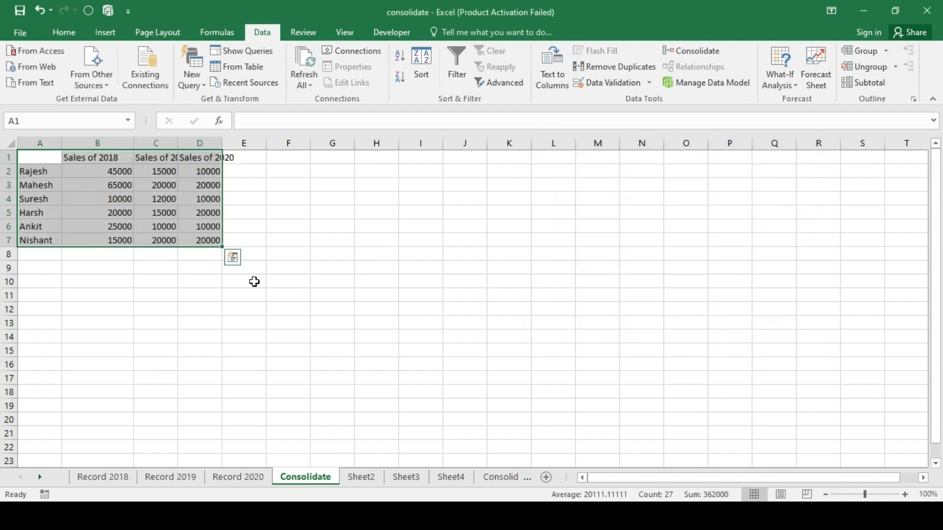
pyautogui.click(81, 281)
pyautogui.moveTo(133, 143); pyautogui.dragTo(269, 162)
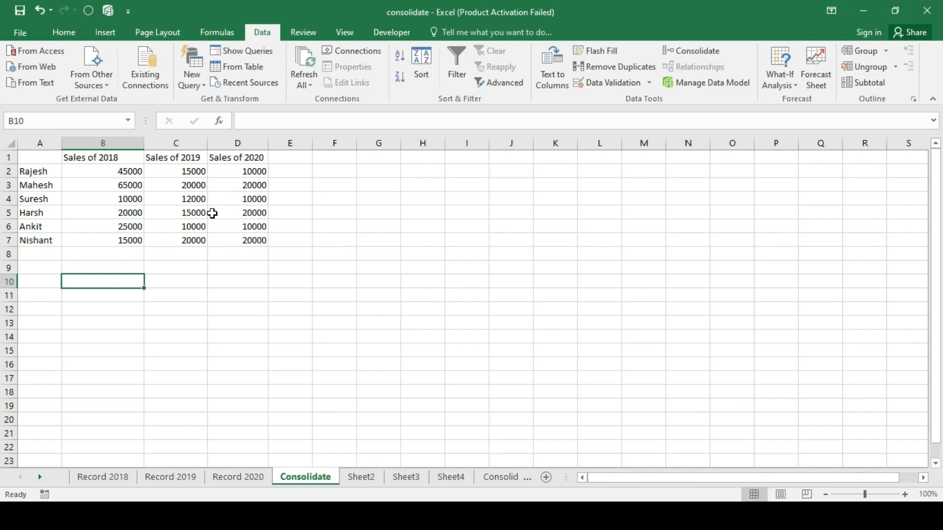
# Set the sales in cell B4 of Record 2018 to 50000 and check the matching cell on the Consolidate sheet
pyautogui.click(117, 479)
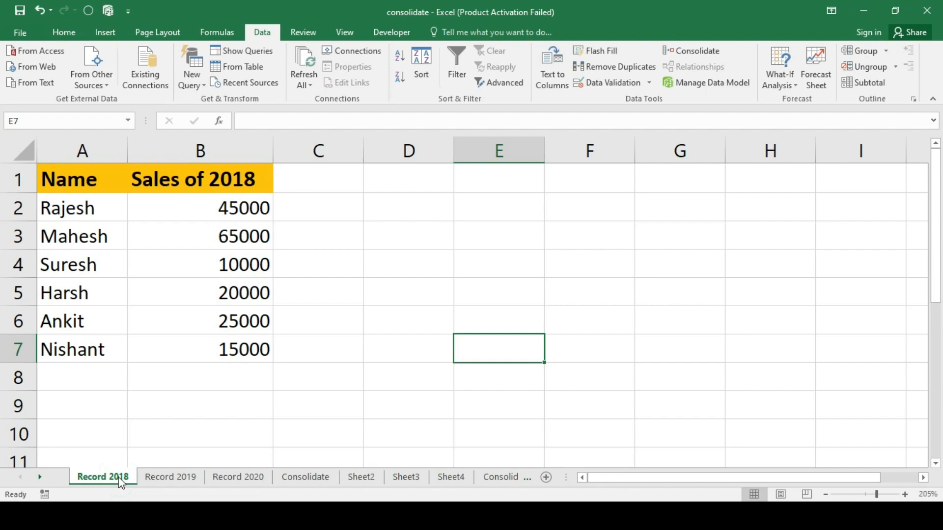
pyautogui.click(211, 268)
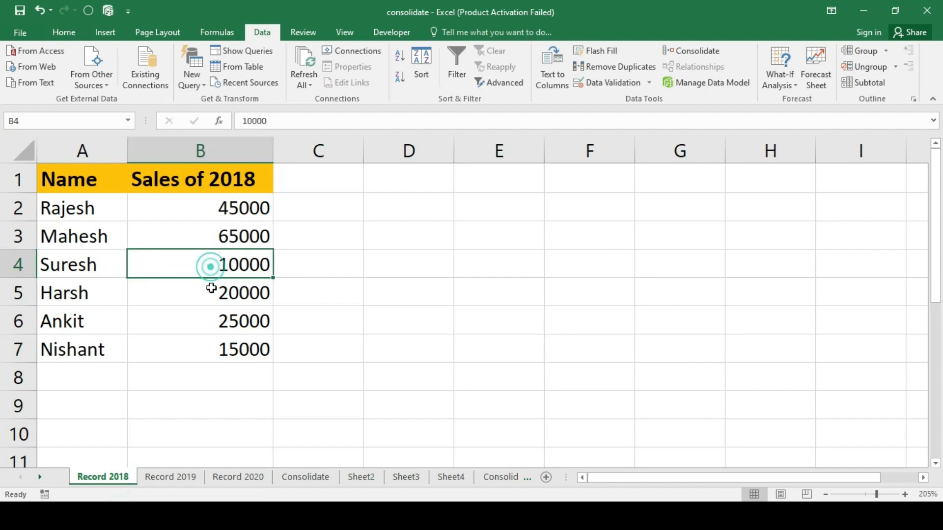
pyautogui.write('50000')
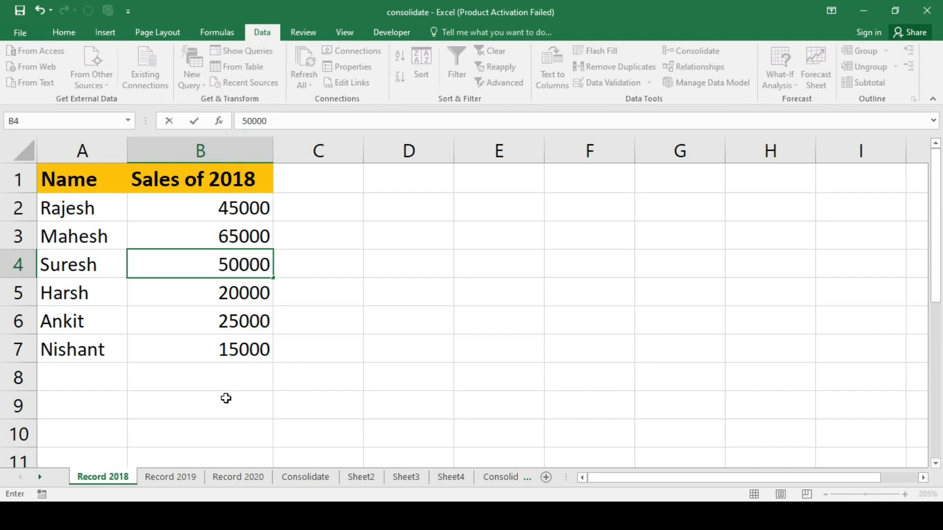
pyautogui.press('Return')
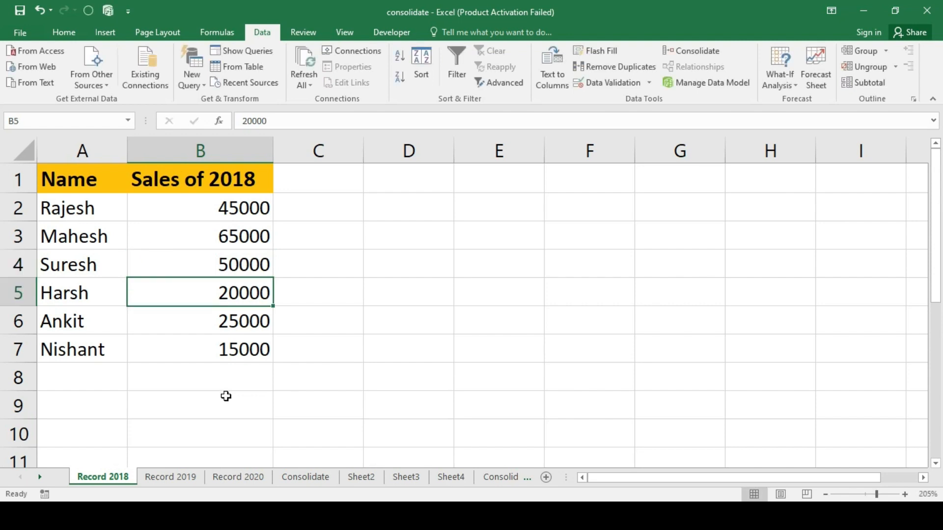
pyautogui.click(305, 476)
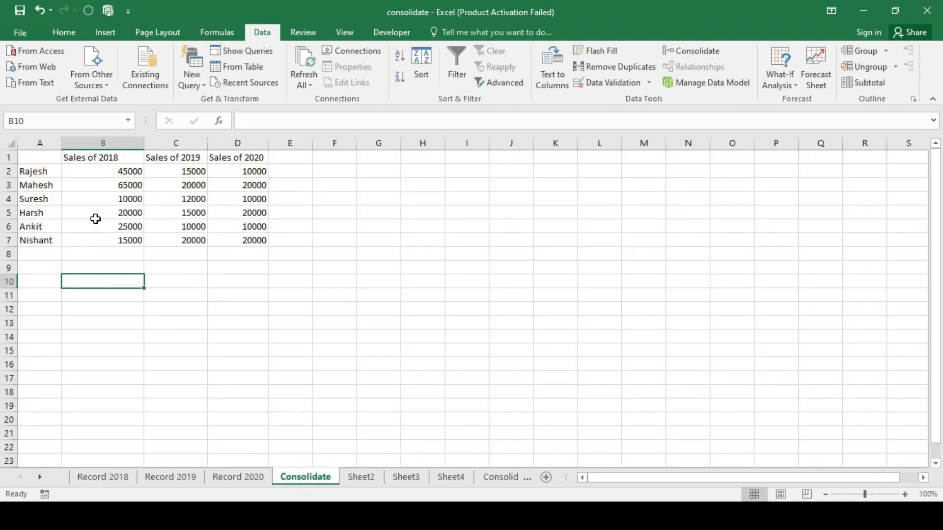
pyautogui.click(94, 200)
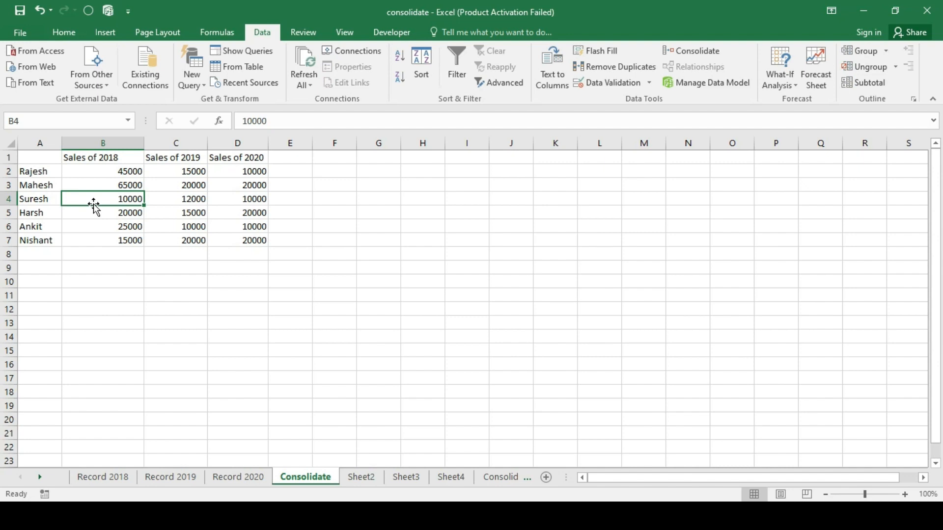
# Consolidate range A1:D7 again with links to the source data and check the 2018 value in cell C13
pyautogui.click(32, 153)
pyautogui.moveTo(40, 155); pyautogui.dragTo(255, 240)
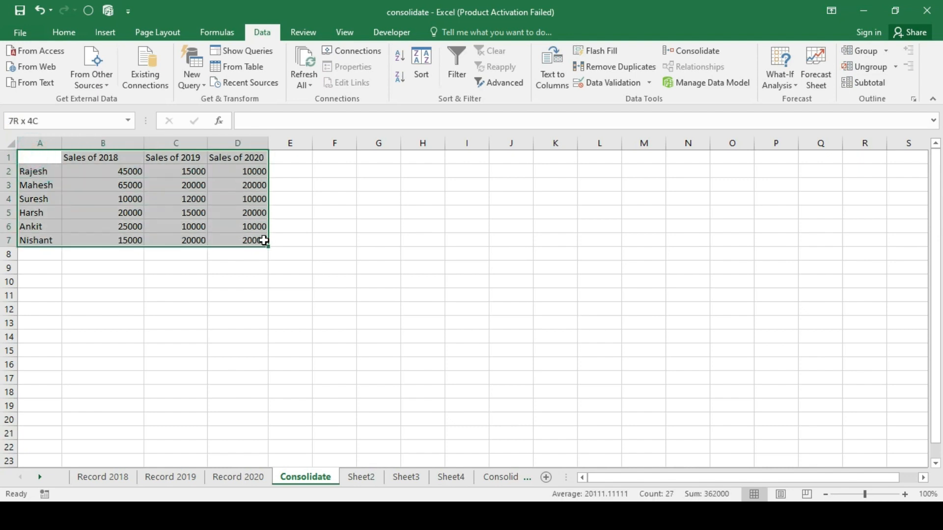
pyautogui.click(709, 49)
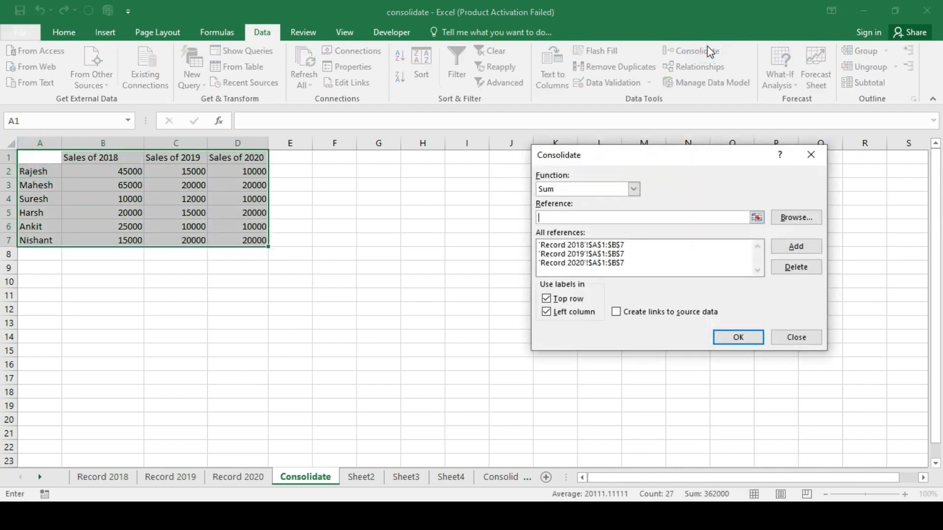
pyautogui.click(617, 312)
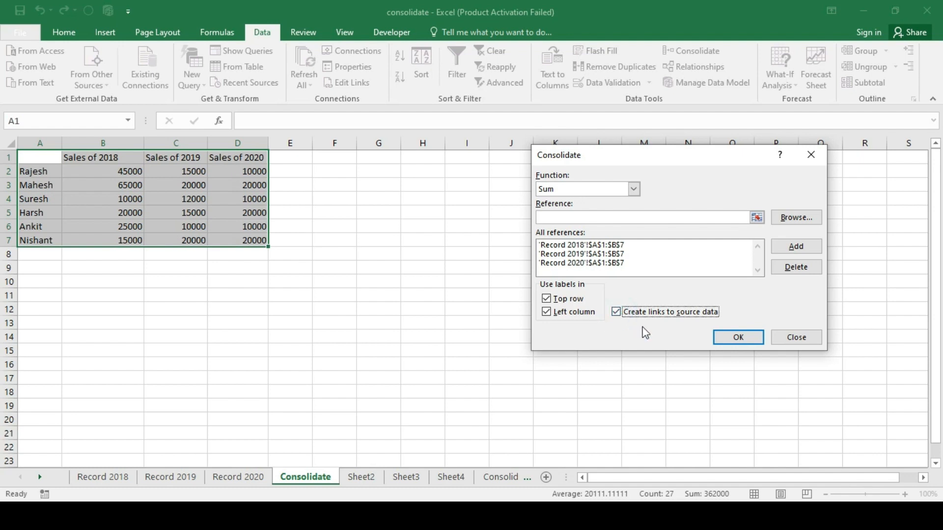
pyautogui.click(740, 338)
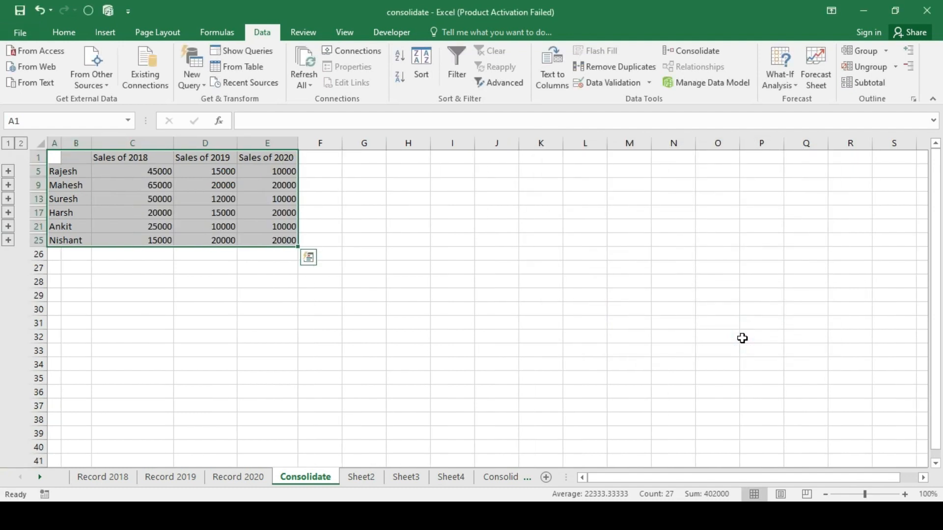
pyautogui.click(147, 203)
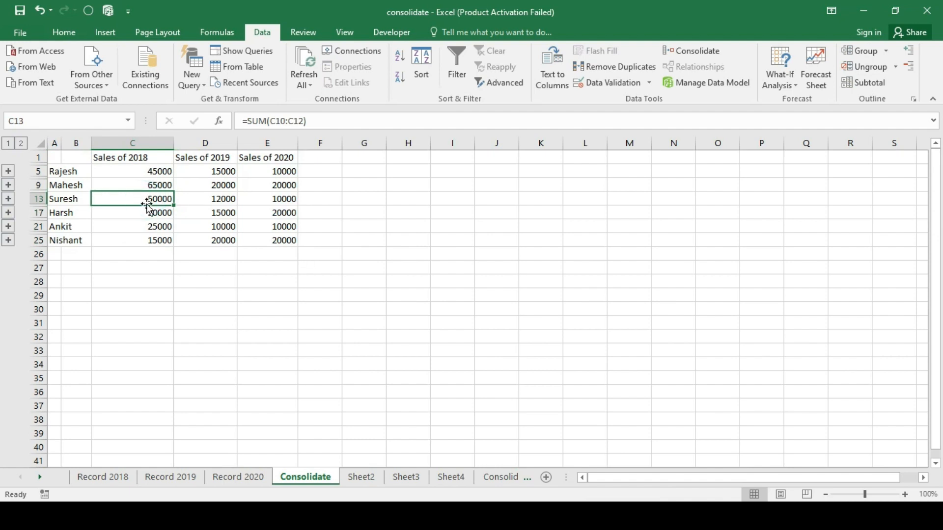
# Set the sales in cell B2 of Record 2019 to 8000 and check the linked cell D5 on the Consolidate sheet
pyautogui.click(187, 479)
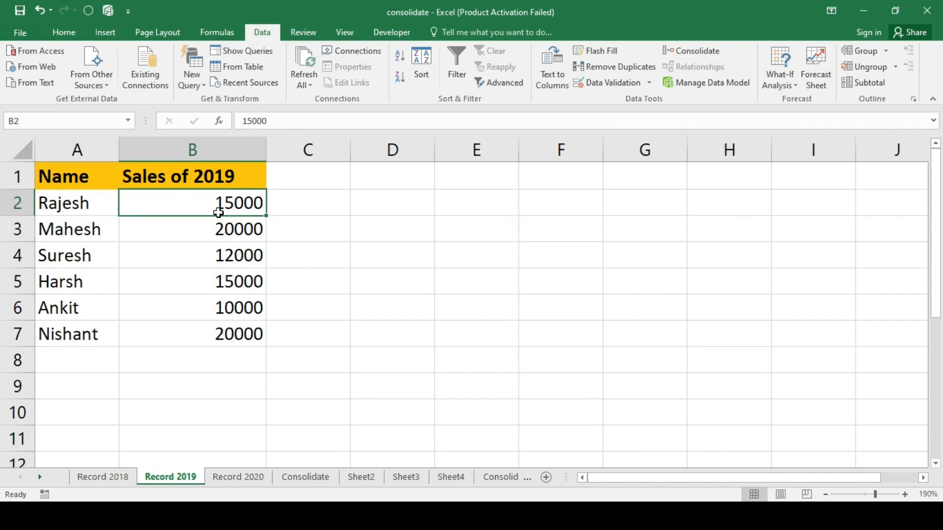
pyautogui.write('5')
pyautogui.press('BackSpace')
pyautogui.write('8000')
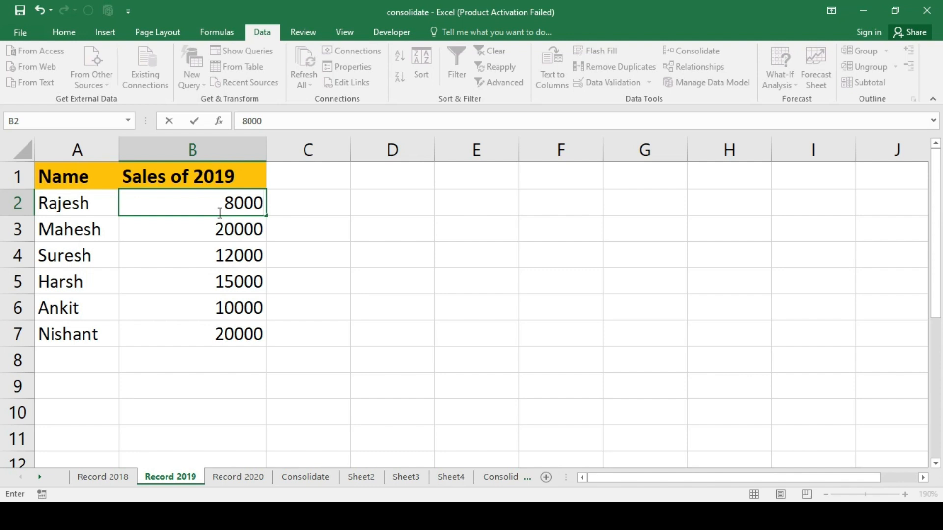
pyautogui.press('Return')
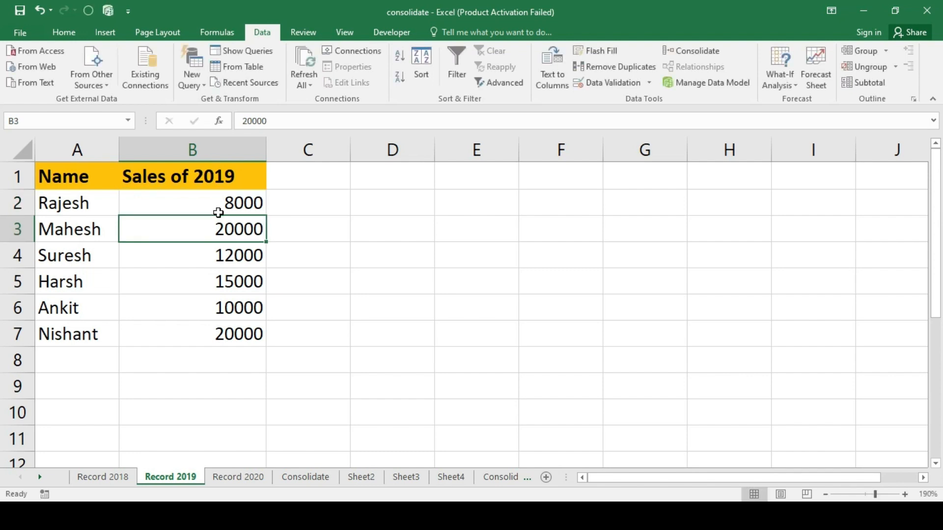
pyautogui.click(319, 478)
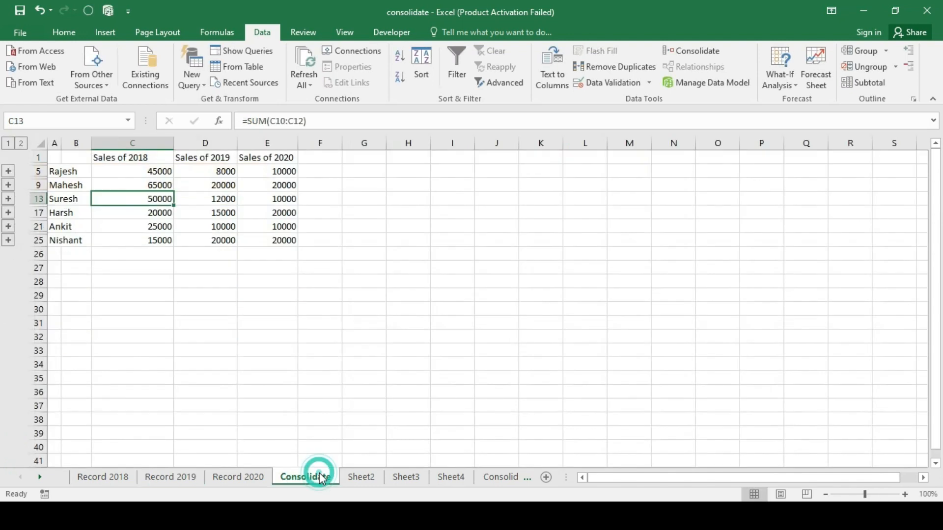
pyautogui.click(199, 182)
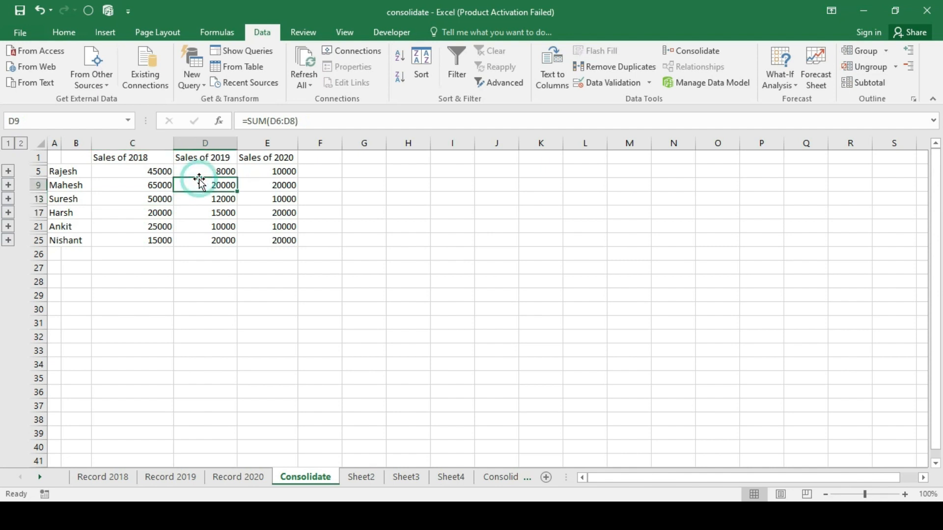
pyautogui.click(197, 173)
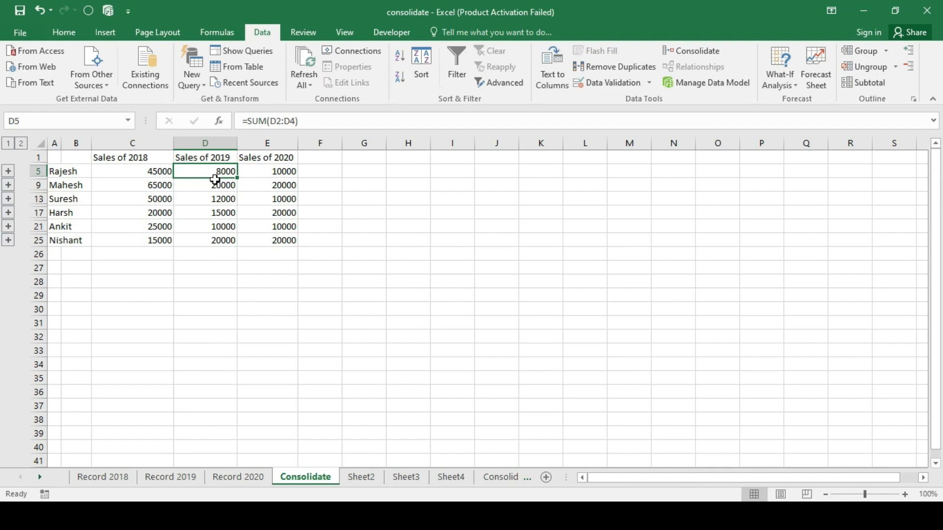
# Examine the 2018, 2019 and 2020 sales tables on Sheet2, Sheet3 and Sheet4, including the first salesperson's sales in cell B4 of each
pyautogui.click(371, 483)
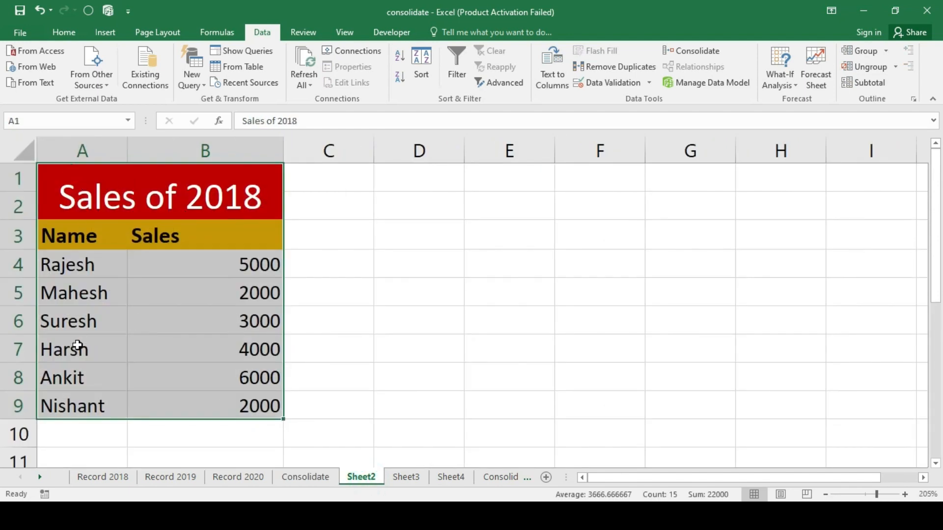
pyautogui.click(196, 229)
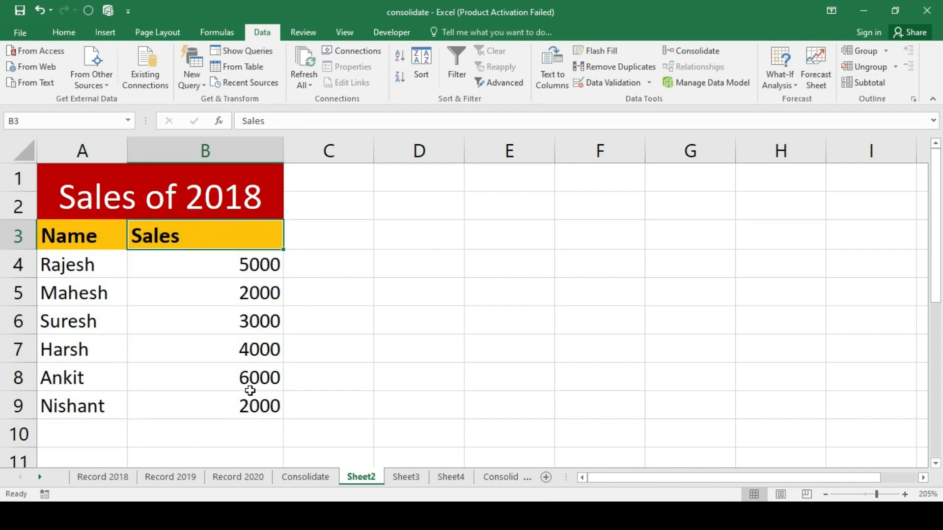
pyautogui.click(412, 477)
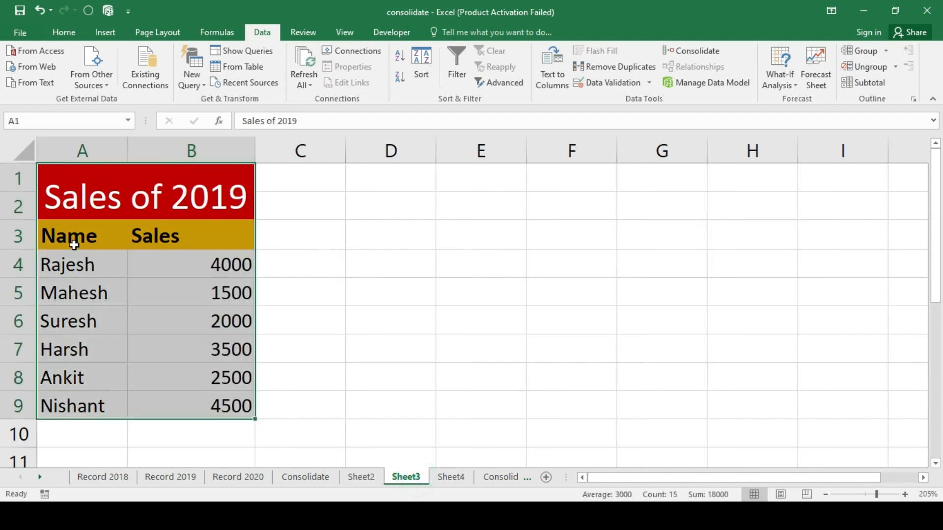
pyautogui.click(446, 479)
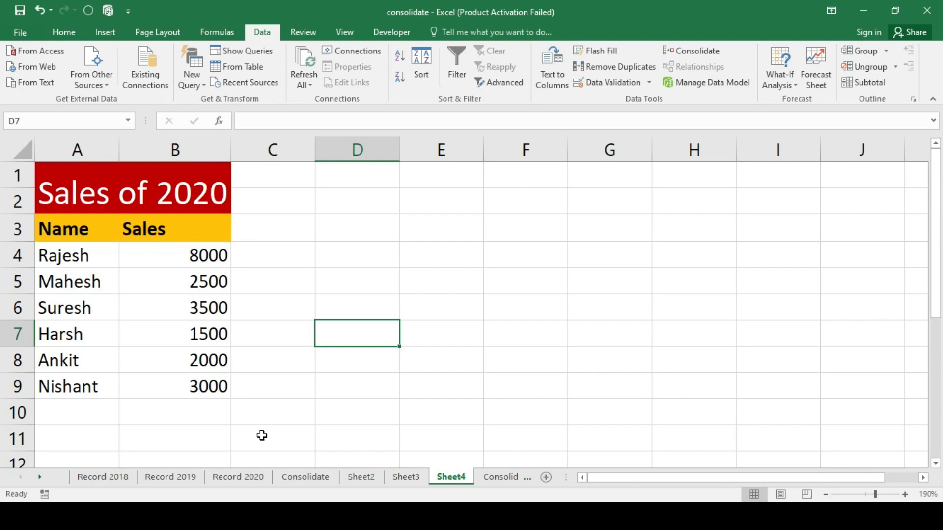
pyautogui.click(362, 479)
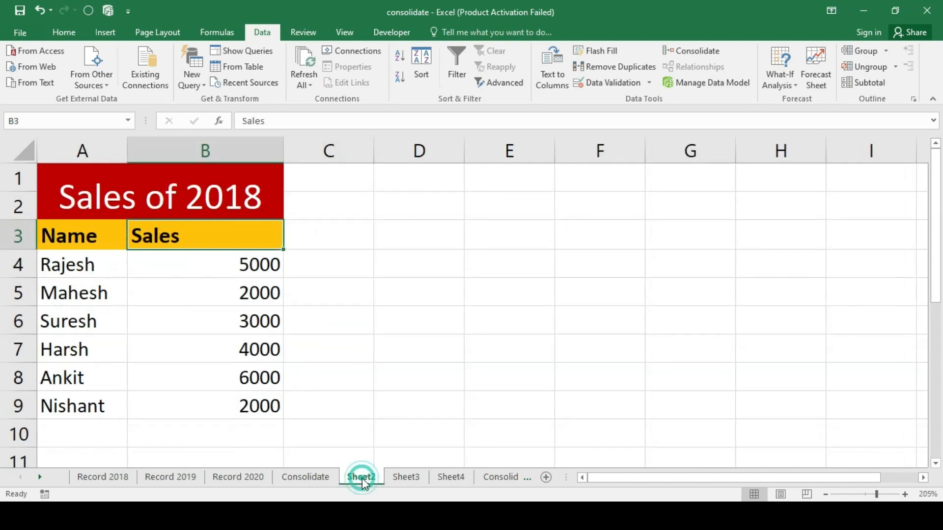
pyautogui.click(245, 267)
pyautogui.click(406, 477)
pyautogui.click(211, 265)
pyautogui.click(448, 478)
pyautogui.click(201, 260)
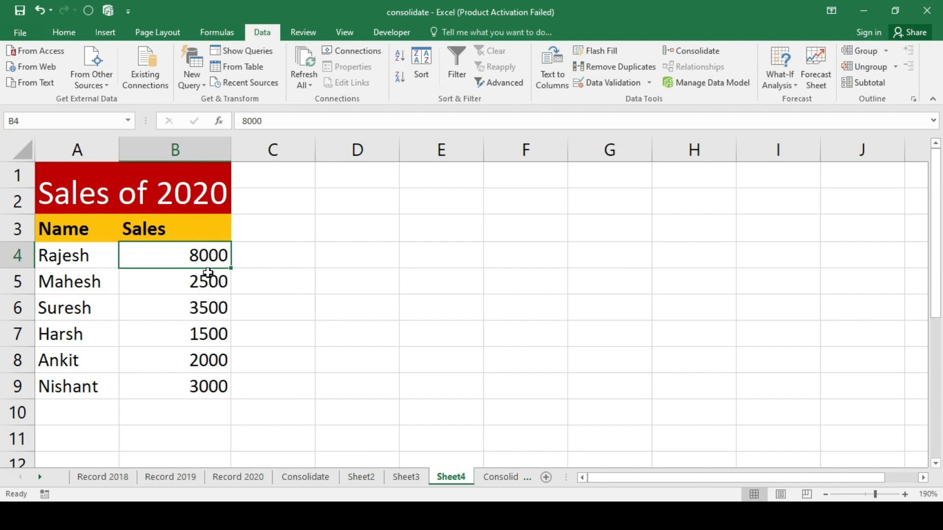
# On the Consolidate 2 sheet, start Consolidate and delete the three existing references to Sheet4, Sheet3 and Sheet2
pyautogui.click(501, 478)
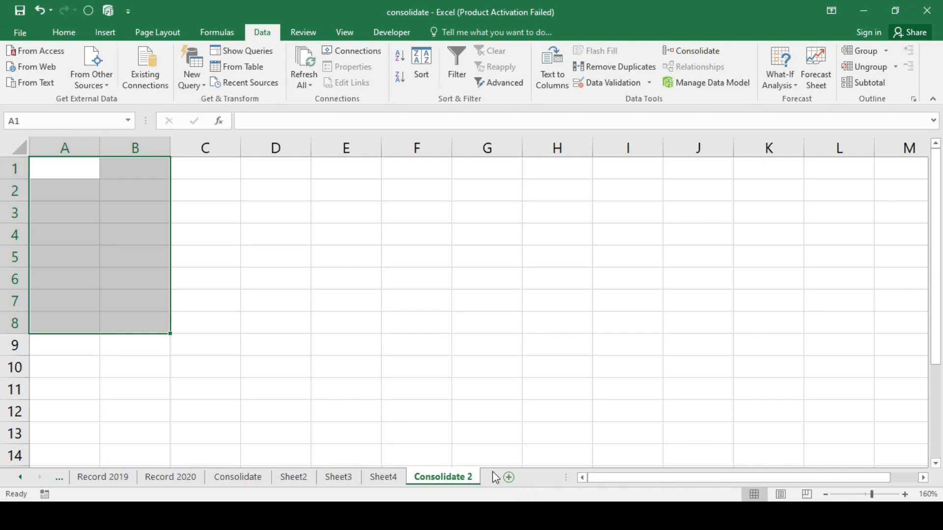
pyautogui.click(686, 51)
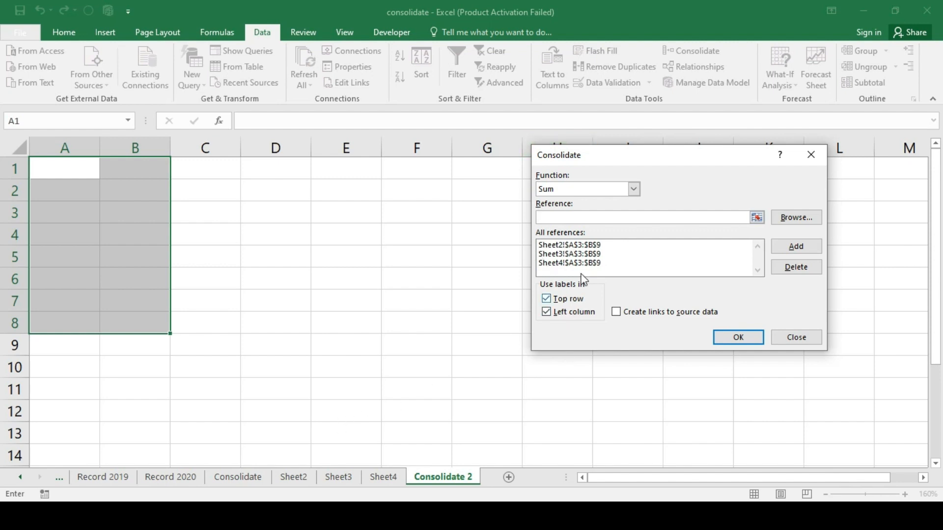
pyautogui.click(594, 264)
pyautogui.click(782, 267)
pyautogui.click(555, 254)
pyautogui.click(781, 267)
pyautogui.click(621, 244)
pyautogui.click(776, 268)
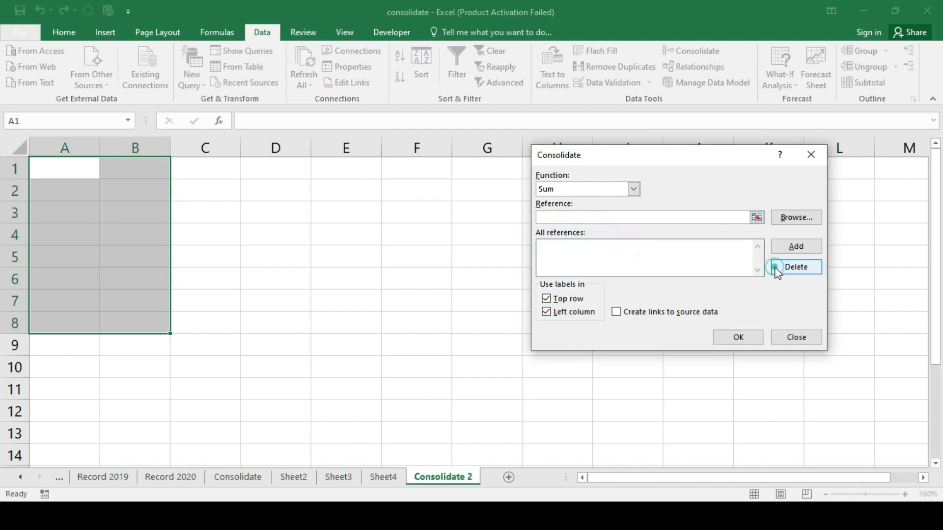
# Add range A3:B9 of Sheet2 to the consolidation references
pyautogui.click(757, 217)
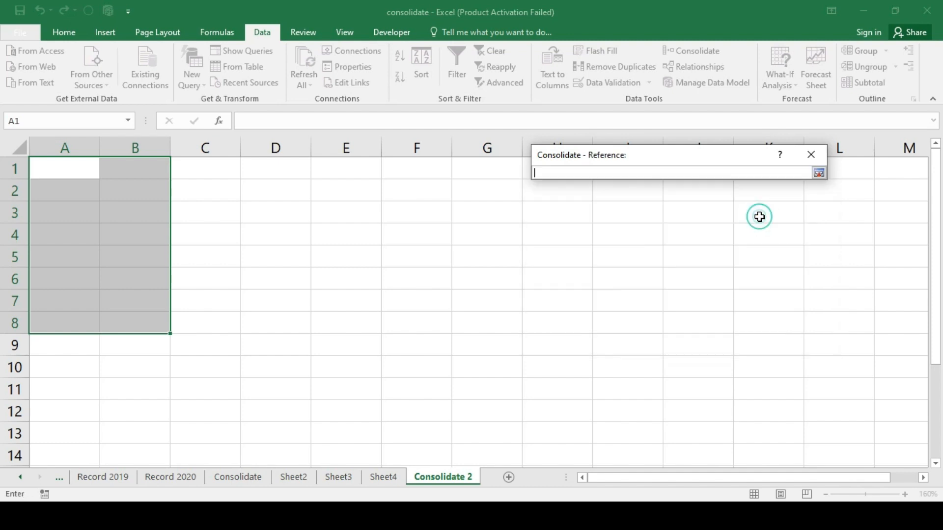
pyautogui.click(294, 477)
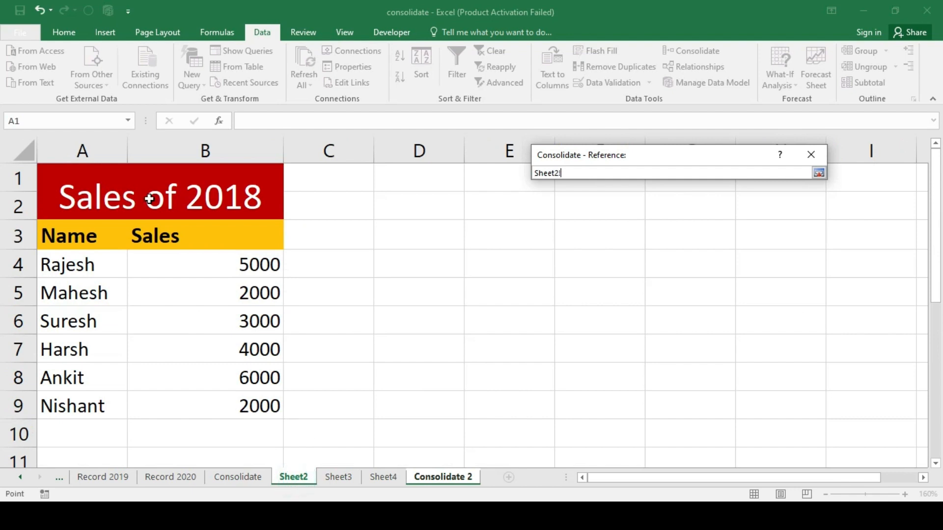
pyautogui.moveTo(58, 236); pyautogui.dragTo(231, 406)
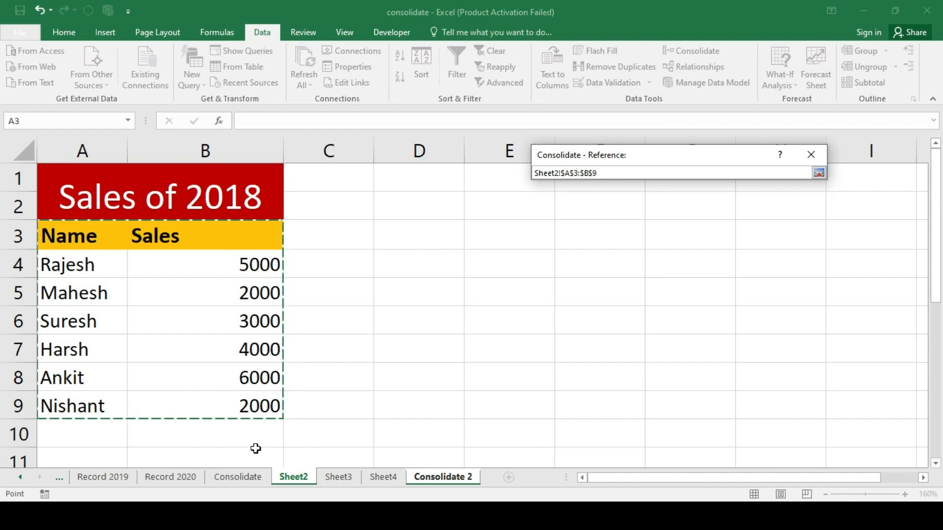
pyautogui.click(818, 173)
pyautogui.click(796, 246)
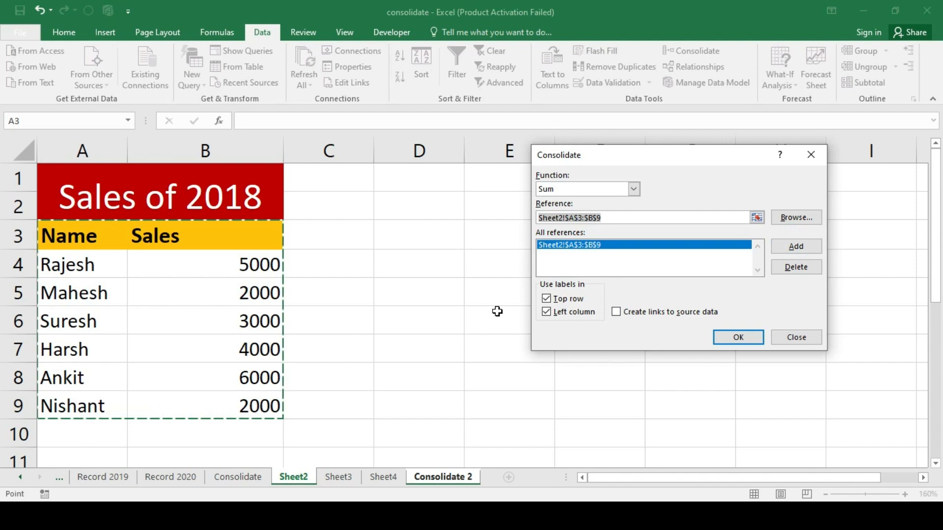
# Add range A3:B9 of Sheet3 and of Sheet4 to the consolidation references
pyautogui.click(329, 477)
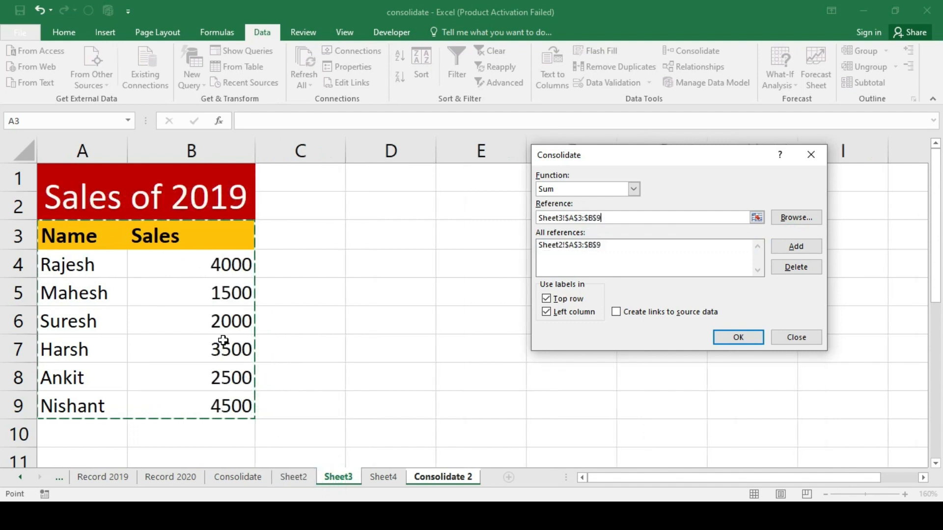
pyautogui.click(812, 246)
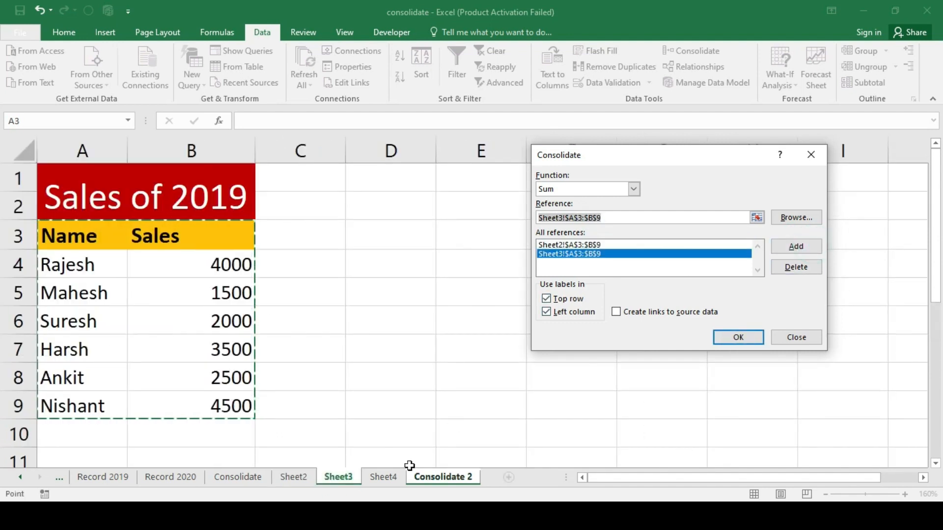
pyautogui.click(392, 477)
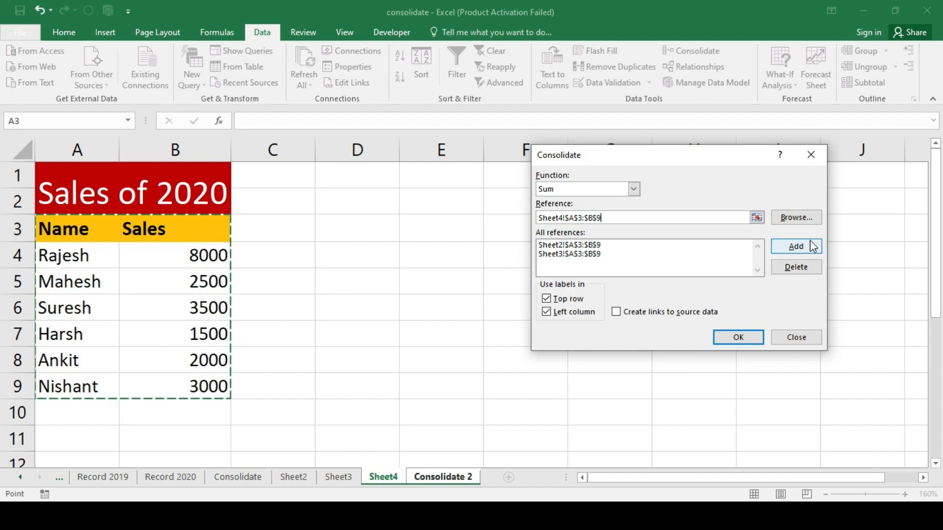
pyautogui.click(812, 246)
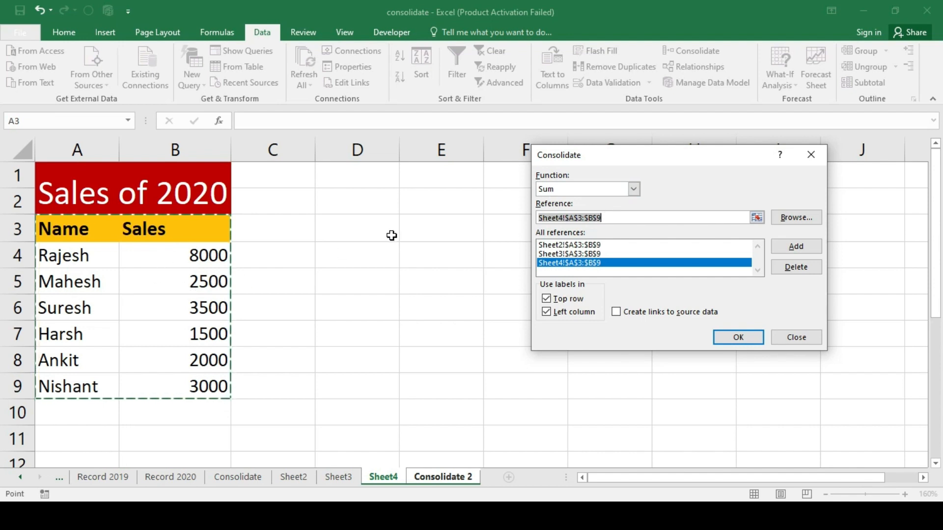
# Consolidate the three references with the Sum function, using top row and left column labels
pyautogui.click(633, 189)
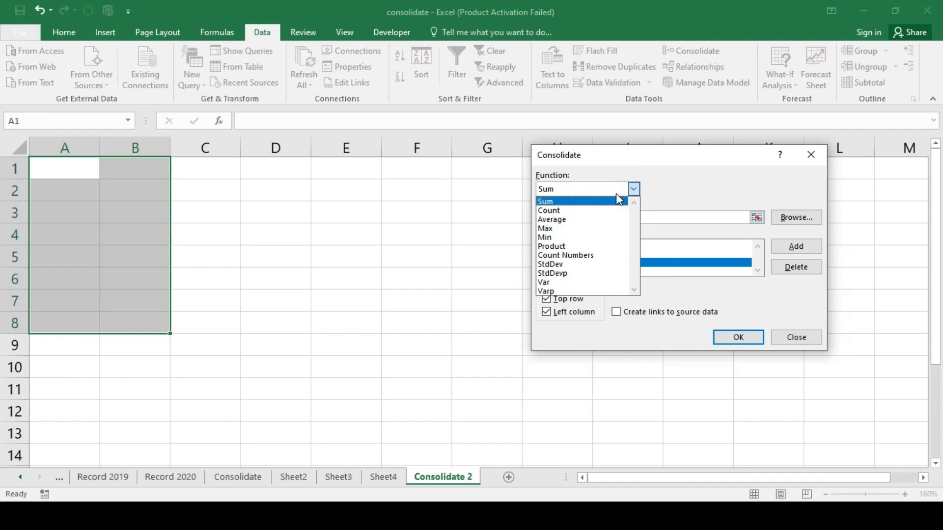
pyautogui.click(549, 203)
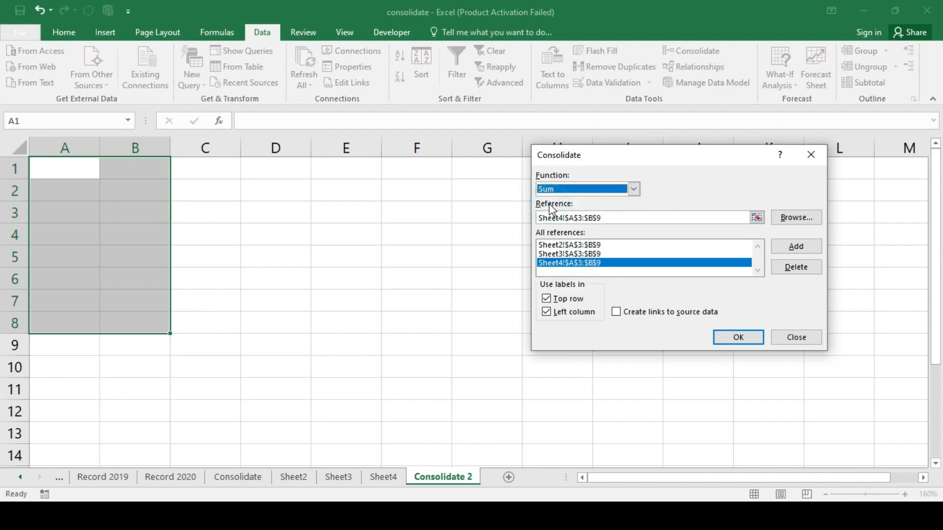
pyautogui.click(723, 340)
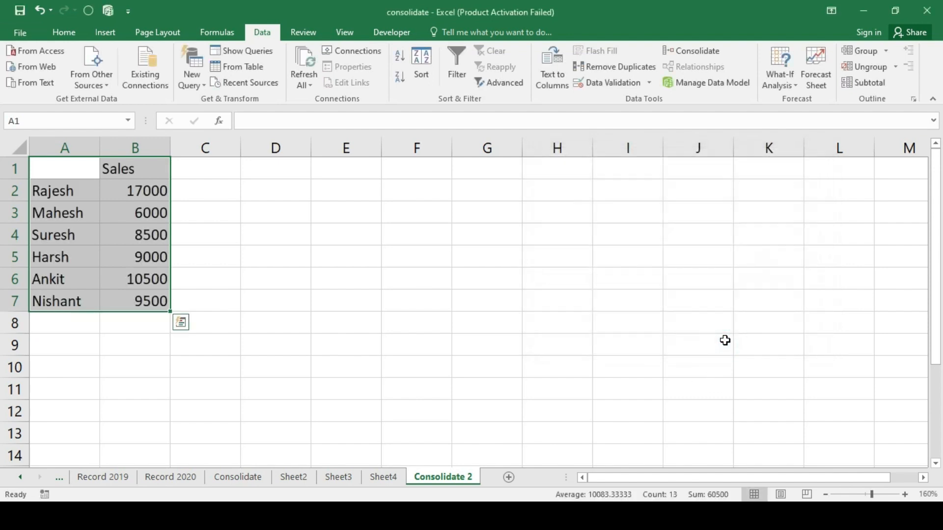
# Compare the first salesperson's total in cell B2 of Consolidate 2 with the yearly sales on Sheet2, Sheet3 and Sheet4
pyautogui.click(55, 199)
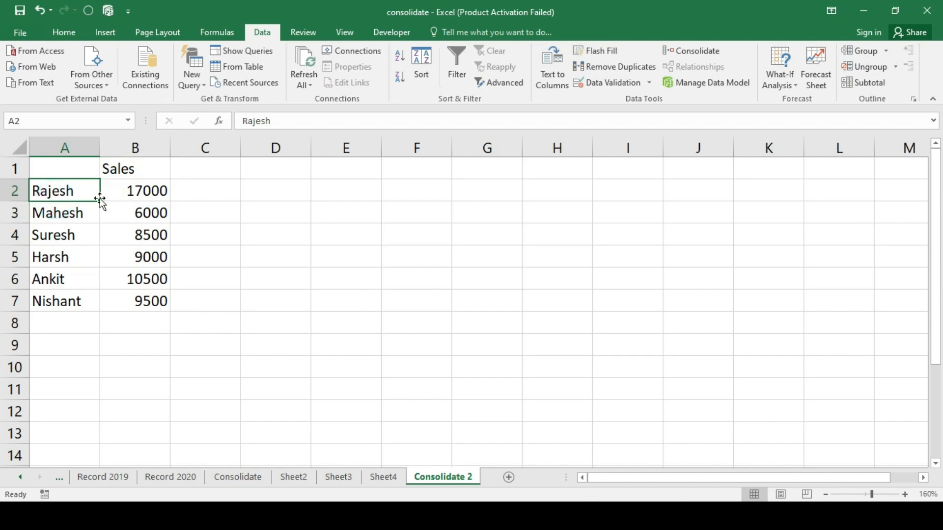
pyautogui.click(300, 479)
pyautogui.click(338, 477)
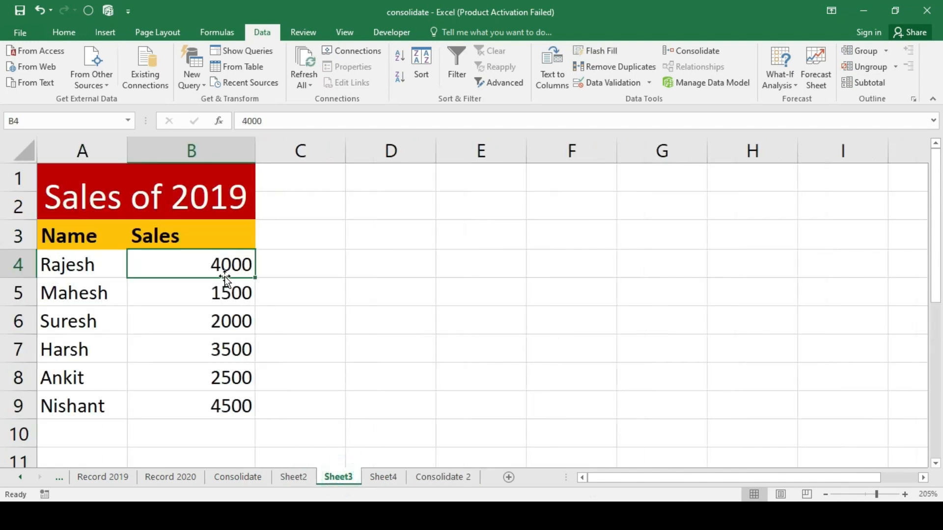
pyautogui.click(386, 476)
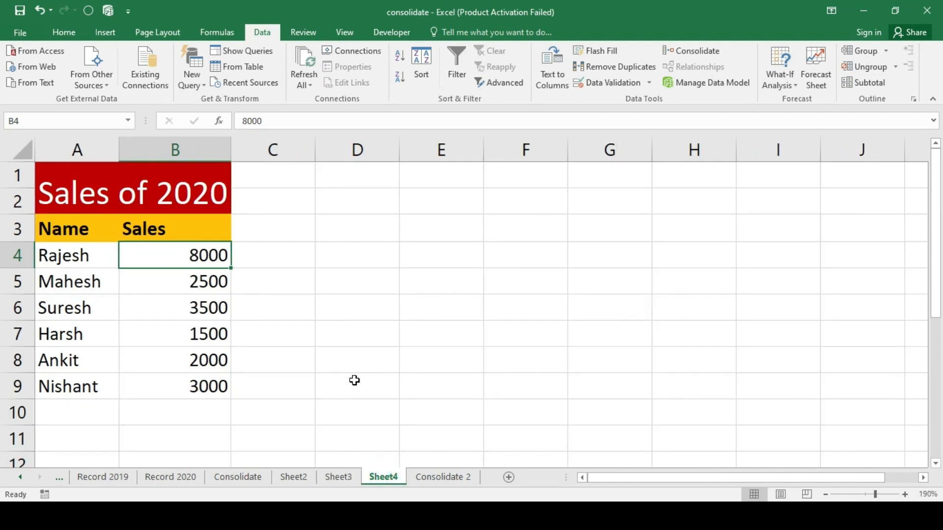
pyautogui.click(442, 477)
pyautogui.click(138, 194)
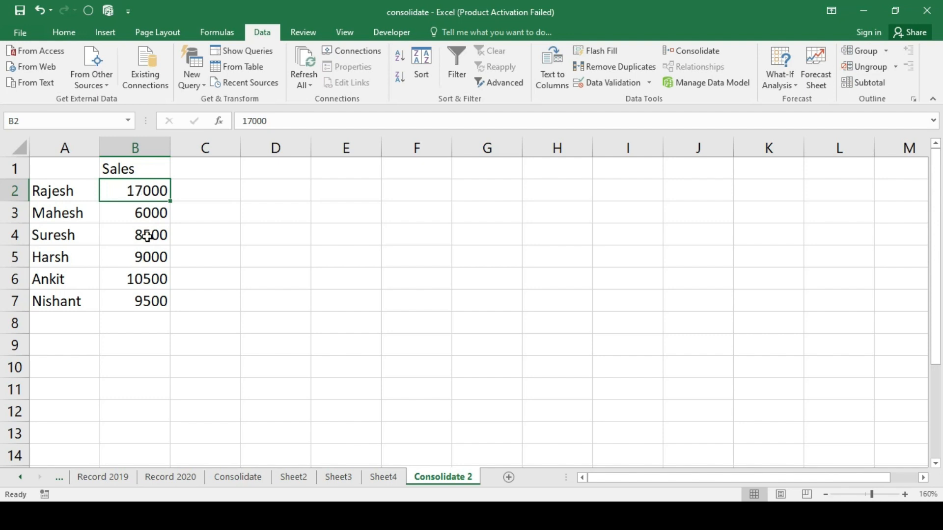
# Consolidate the same three references with the Average function, starting at cell B2
pyautogui.click(690, 49)
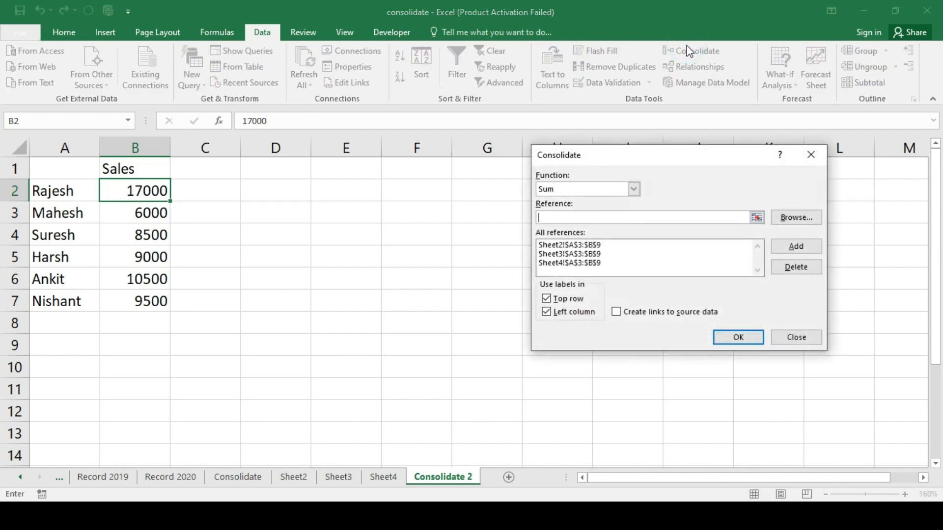
pyautogui.click(635, 190)
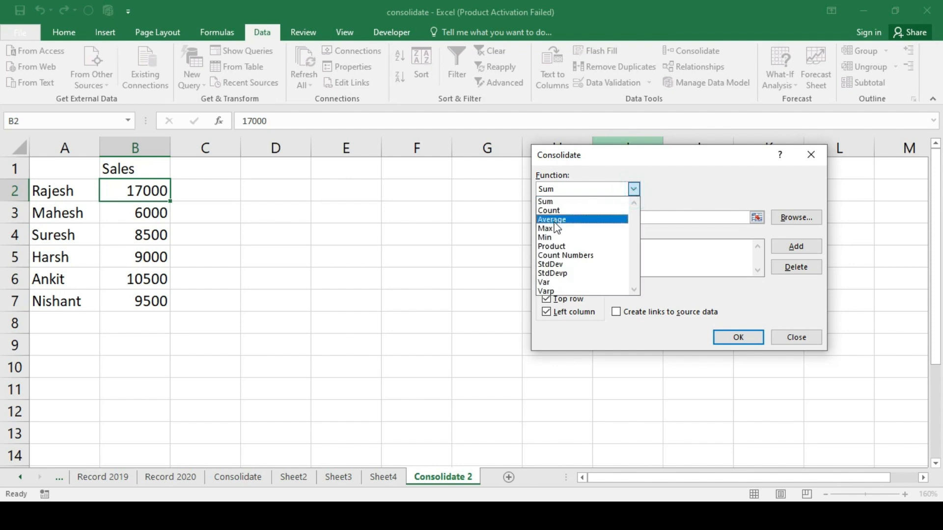
pyautogui.click(552, 219)
pyautogui.click(720, 334)
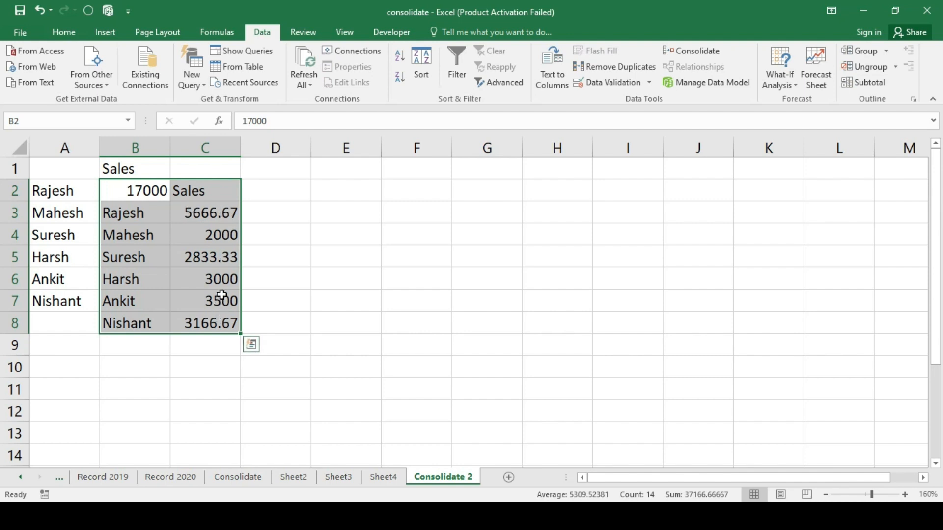
# Select the whole block A1:C8 and run the Average consolidation again over it
pyautogui.hotkey('ctrl', 'a')
pyautogui.click(687, 50)
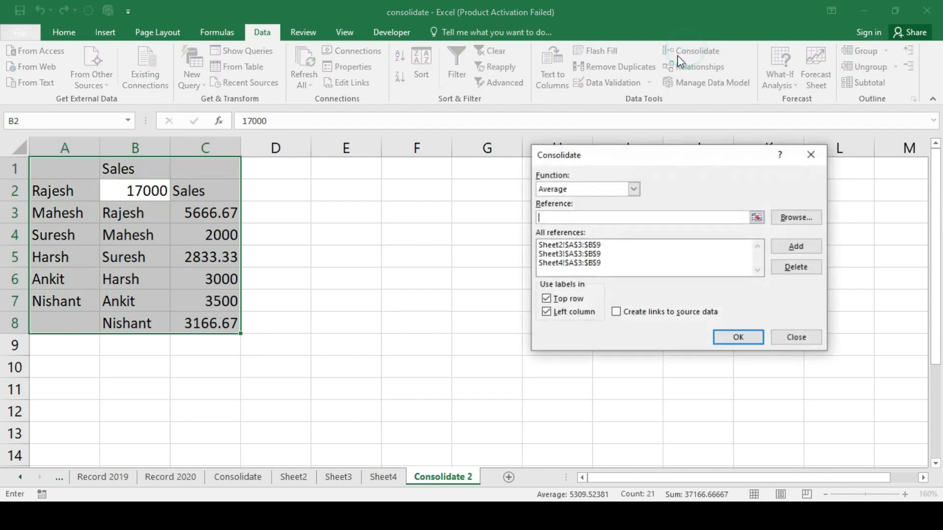
pyautogui.click(737, 336)
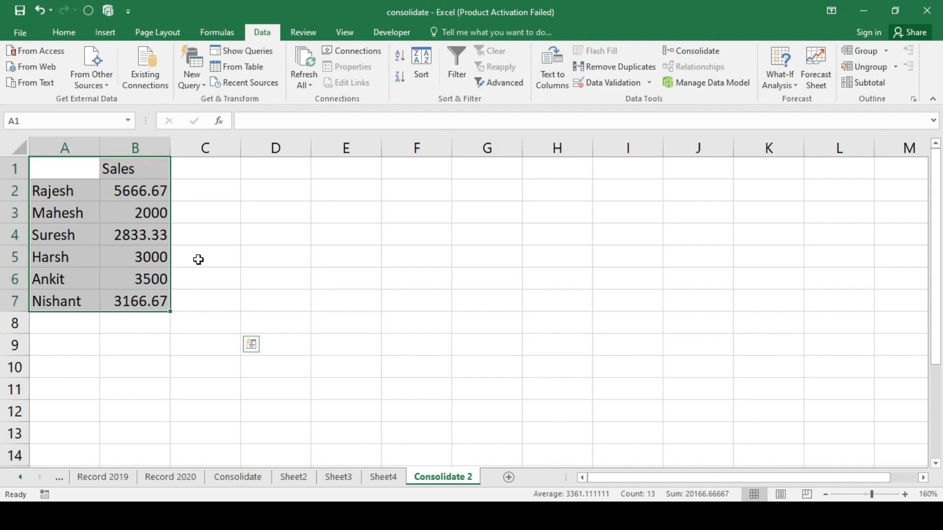
# Switch the consolidation function back to Sum and consolidate the sales again in range A1:B7
pyautogui.click(694, 51)
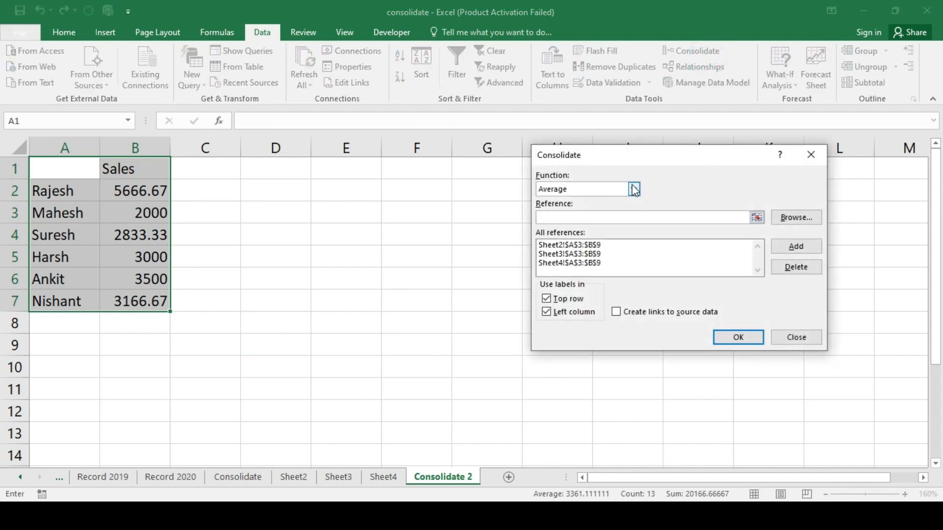
pyautogui.click(635, 189)
pyautogui.click(572, 202)
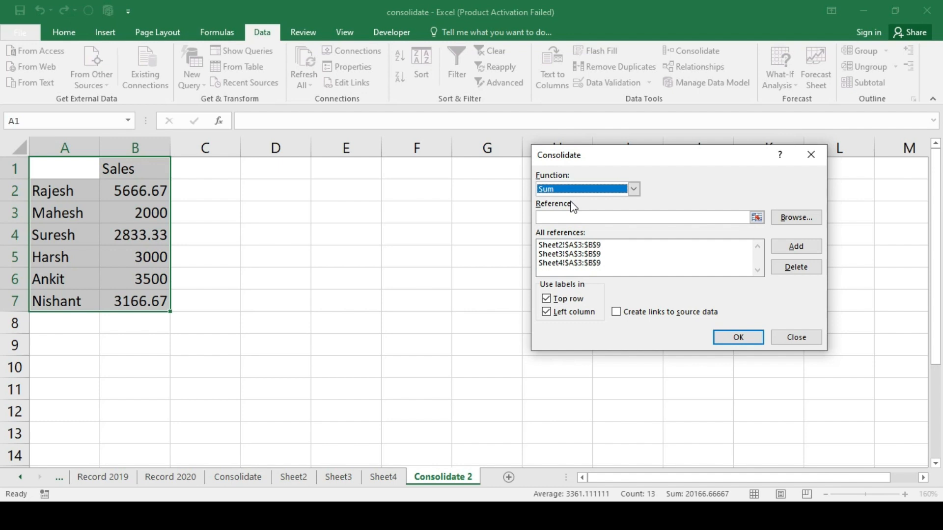
pyautogui.click(734, 338)
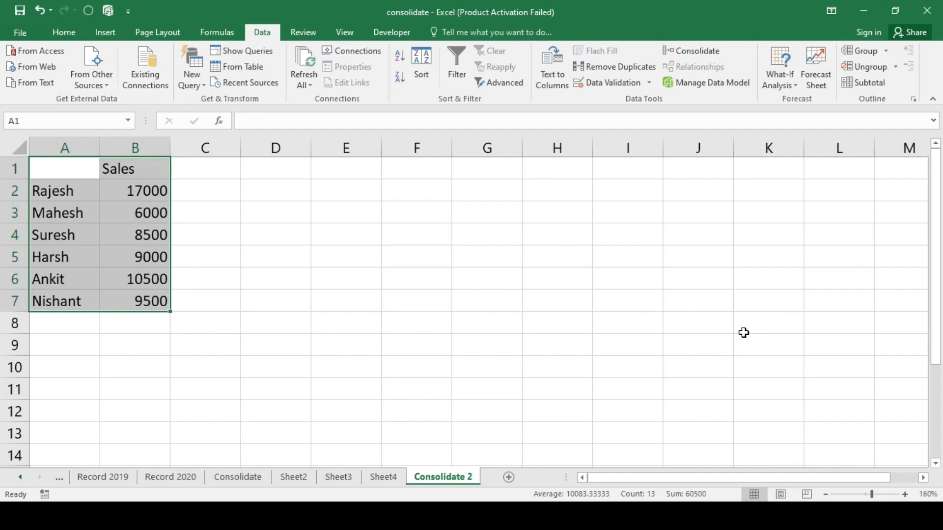